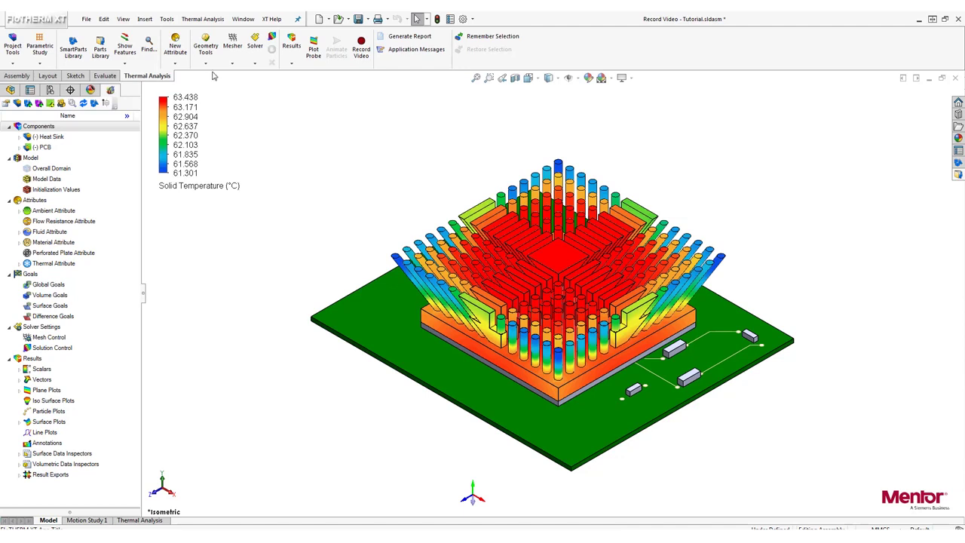
Open XT Options from the Thermal Analysis menu at the Post Processing page.
click(202, 19)
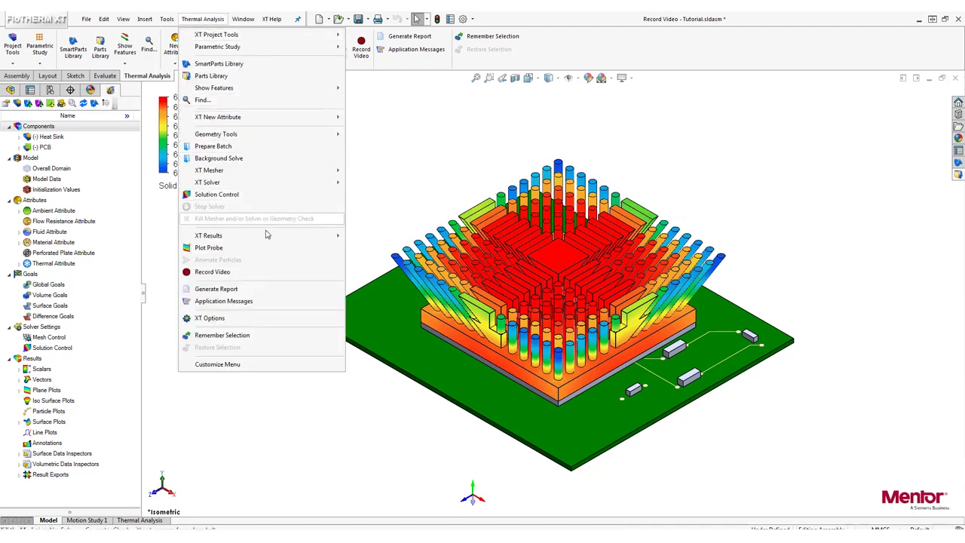
click(278, 317)
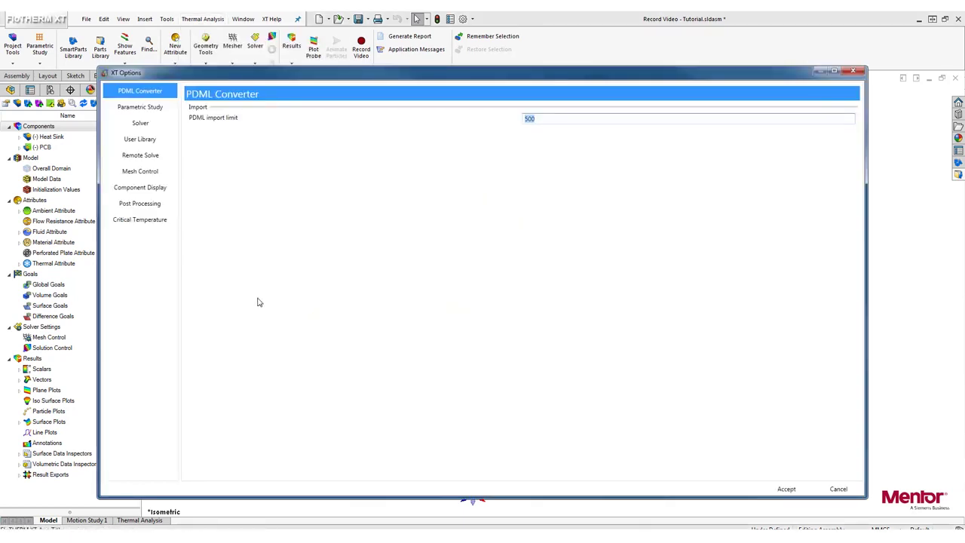
click(171, 207)
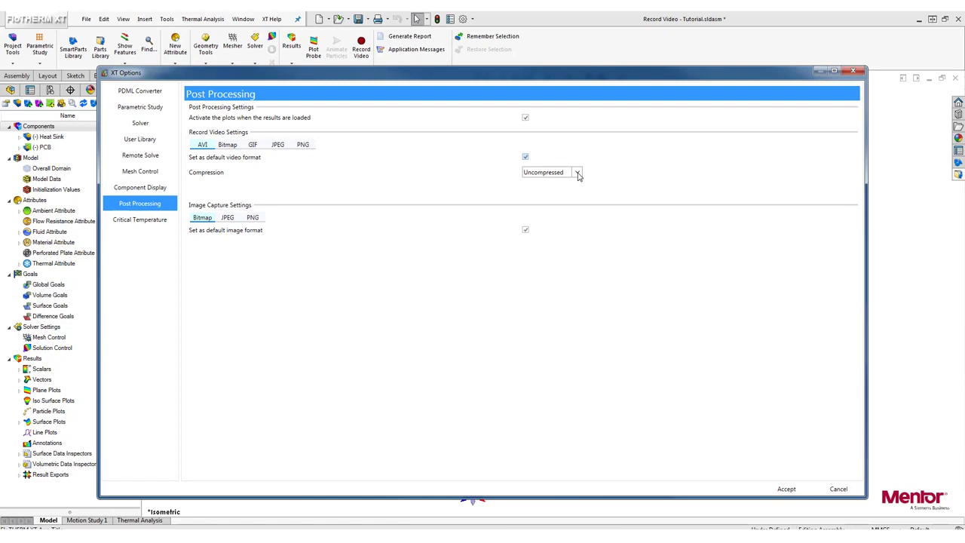
Set AVI video compression to MPEG-4 with quality 100.
click(577, 173)
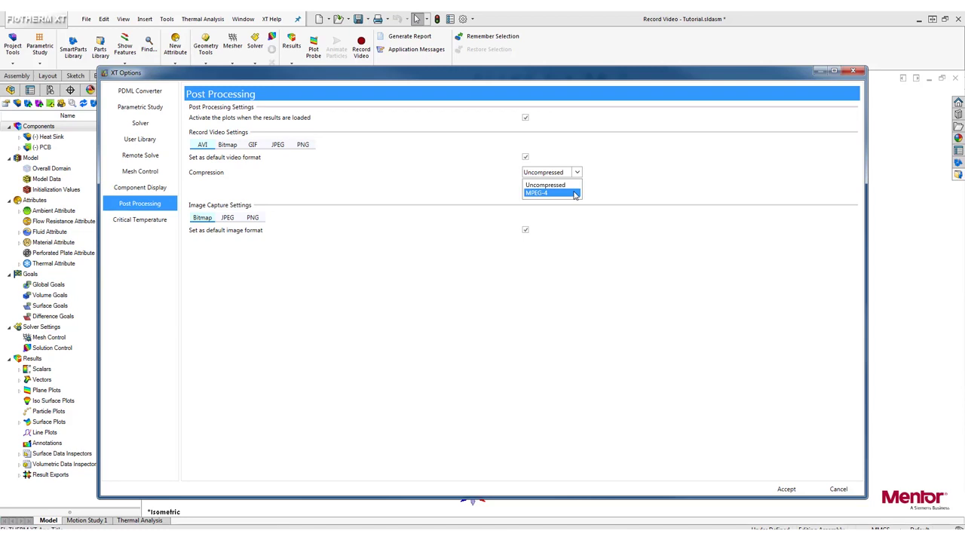
click(575, 195)
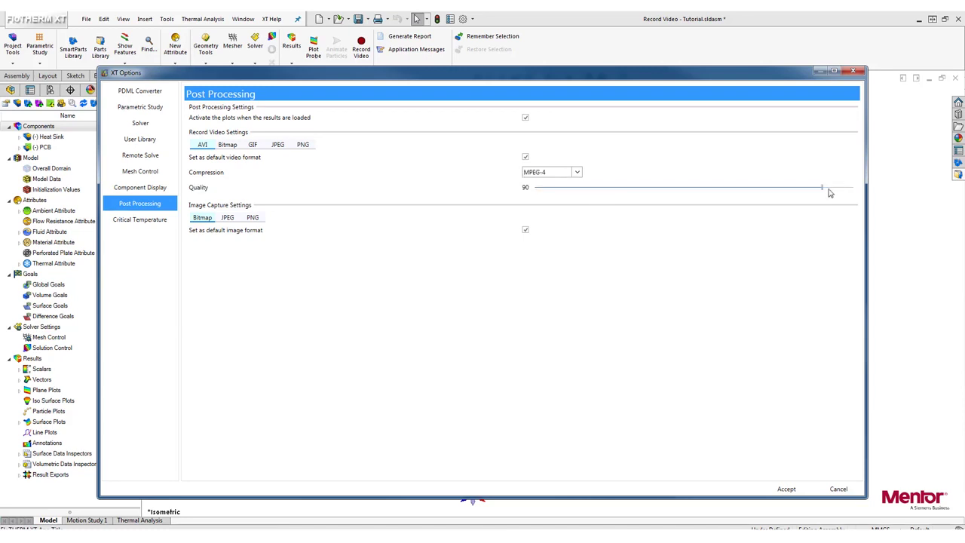
drag(822, 188, 864, 193)
Set the Bitmap video frame rate to 25 frames per second.
click(237, 148)
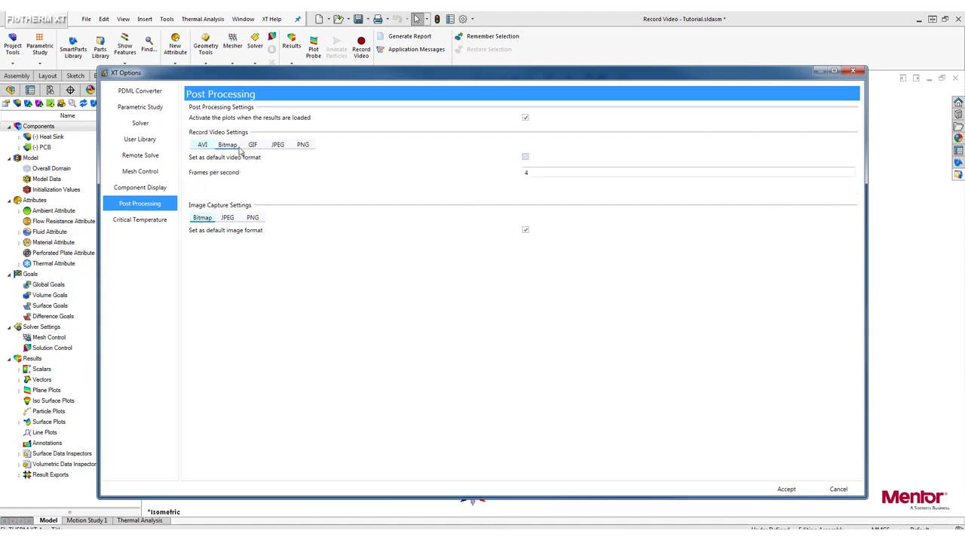
click(528, 173)
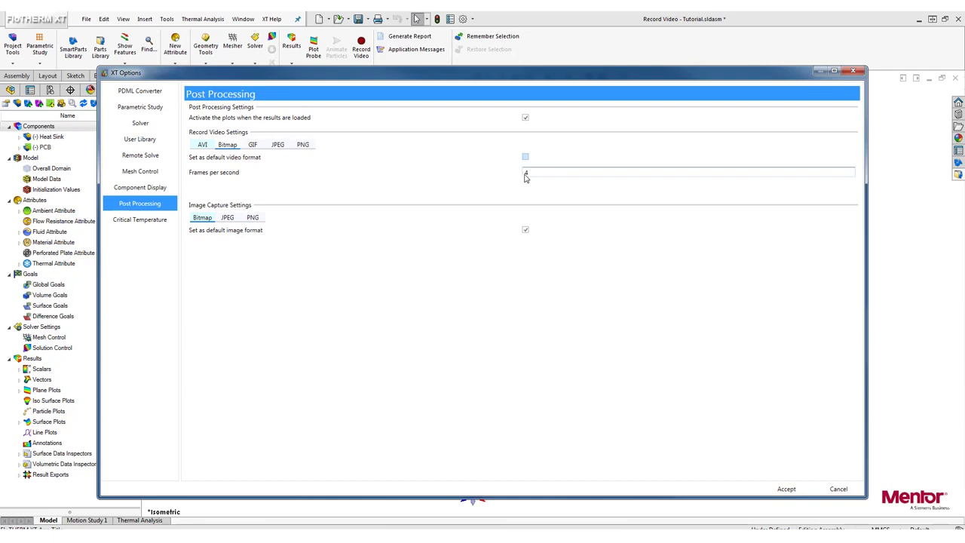
drag(530, 173, 505, 178)
text(25)
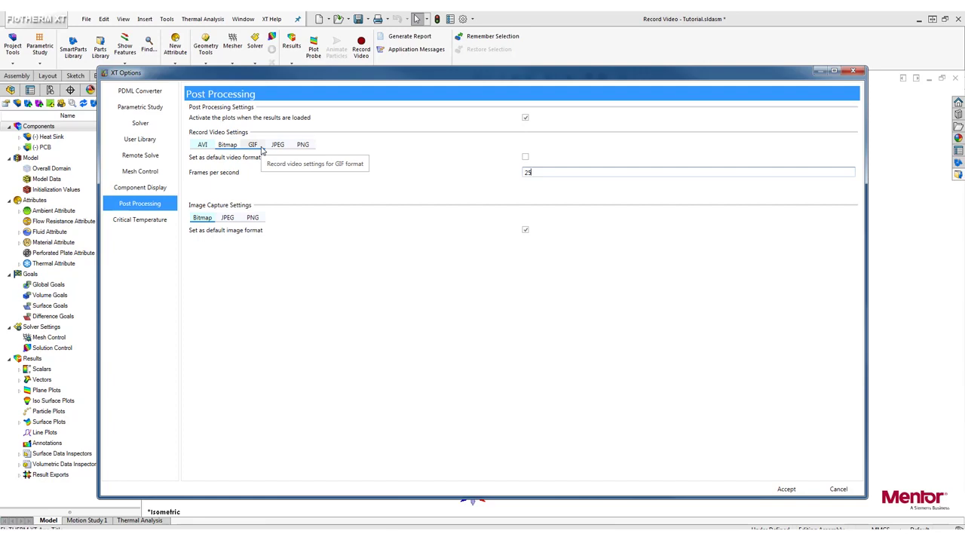
Set JPEG video to 25 frames per second with quality 100.
click(284, 146)
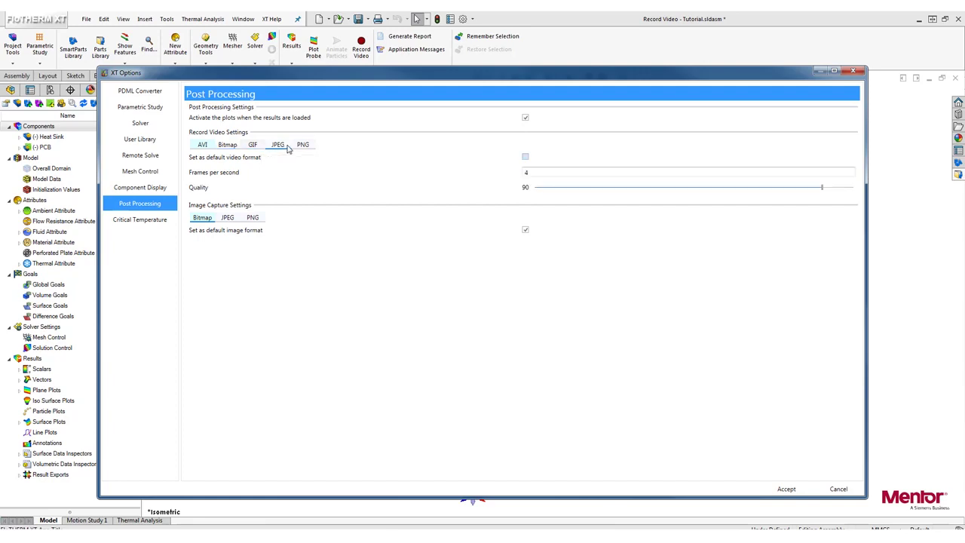
drag(527, 173, 504, 178)
text(25)
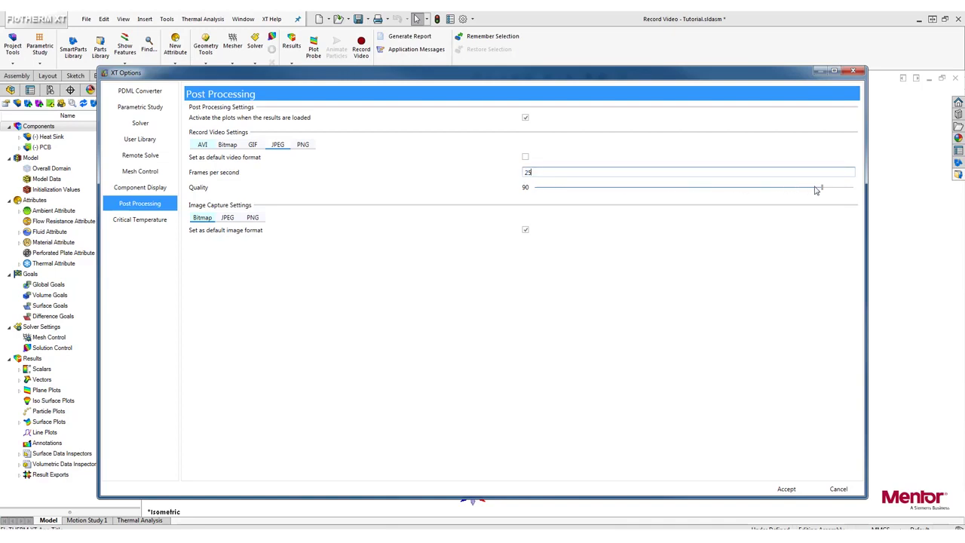
drag(823, 190, 854, 190)
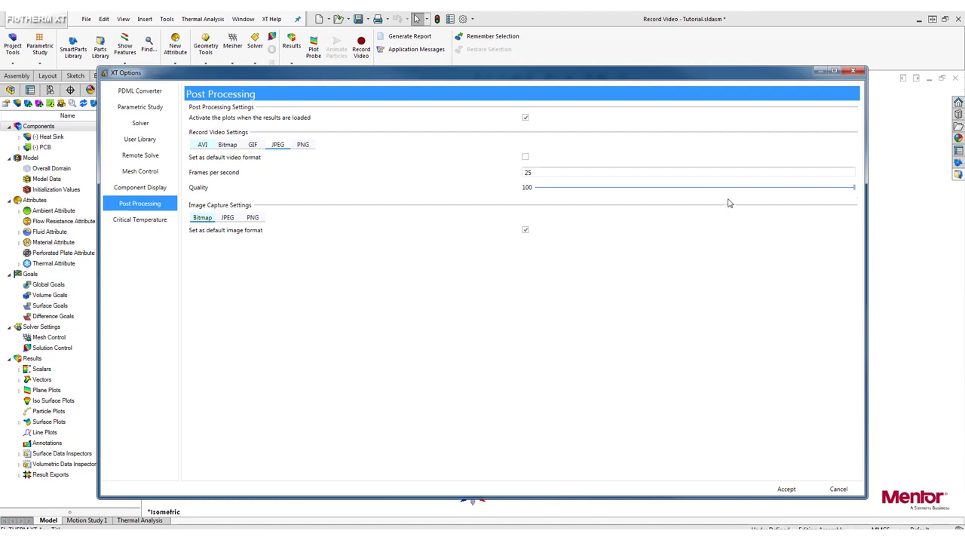
Set PNG video to 25 frames per second and bring up the GIF settings.
click(308, 146)
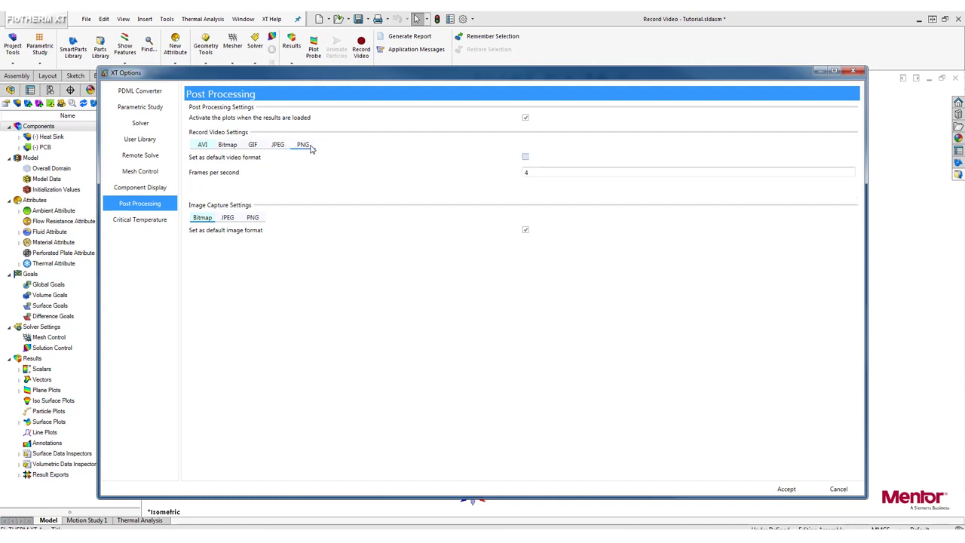
double_click(533, 171)
text(25)
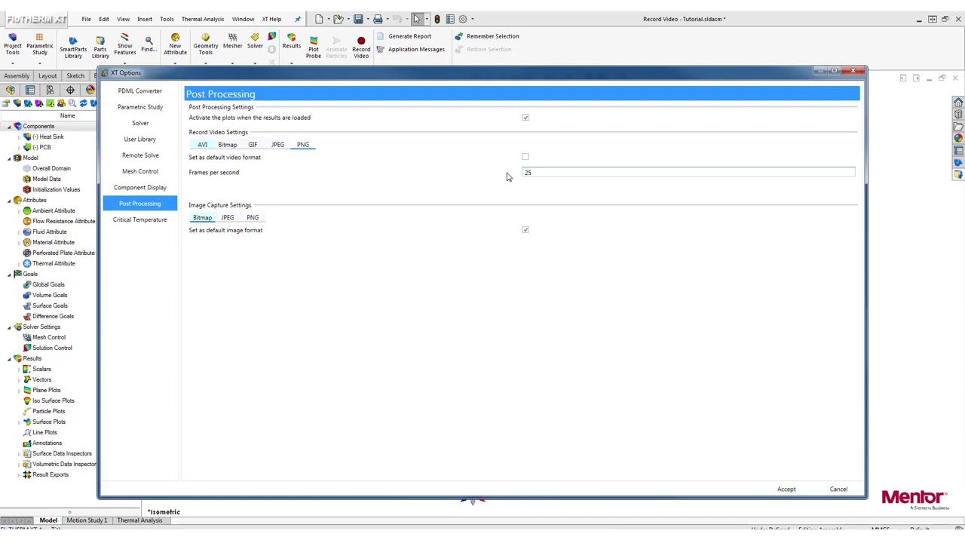
click(254, 147)
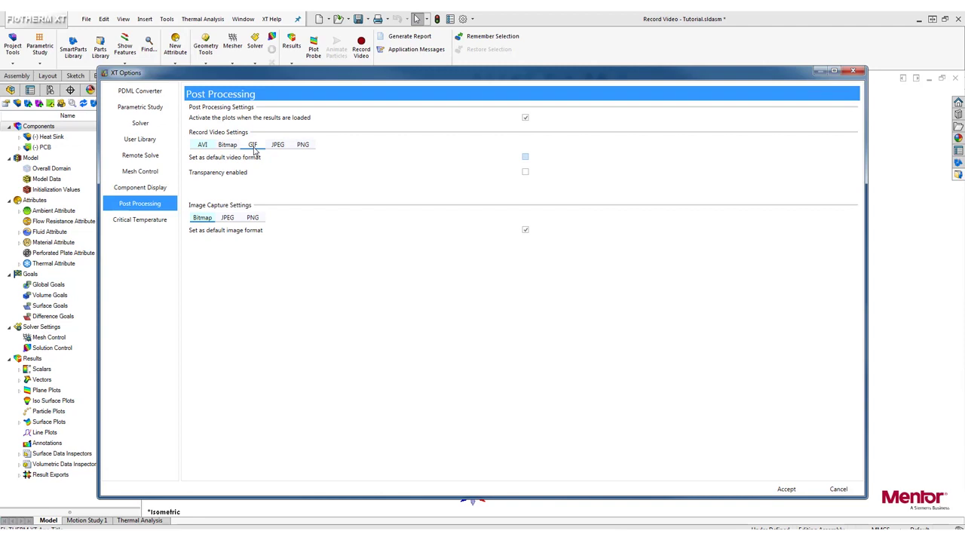
Enable GIF transparency with magenta (RGB 200, 0, 200) as the transparent colour.
click(526, 172)
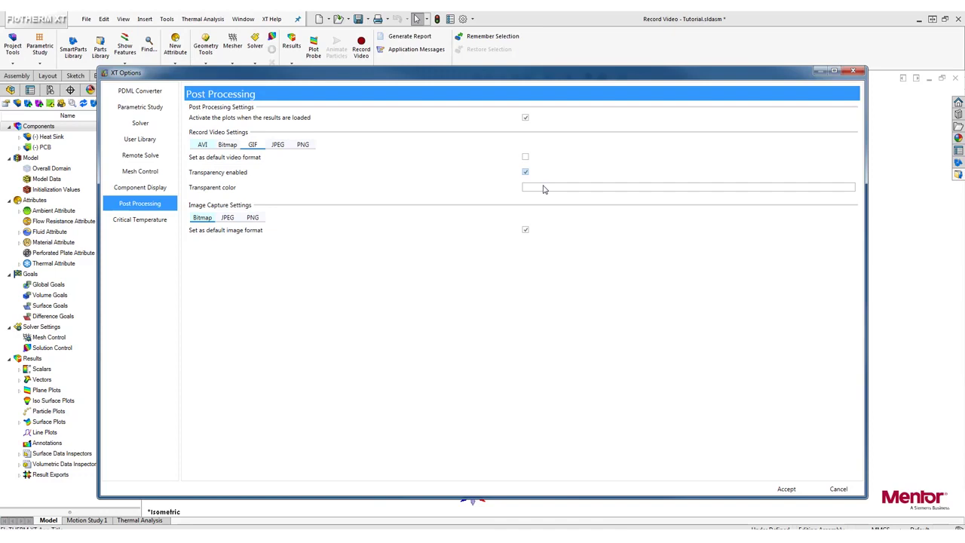
click(542, 188)
click(591, 242)
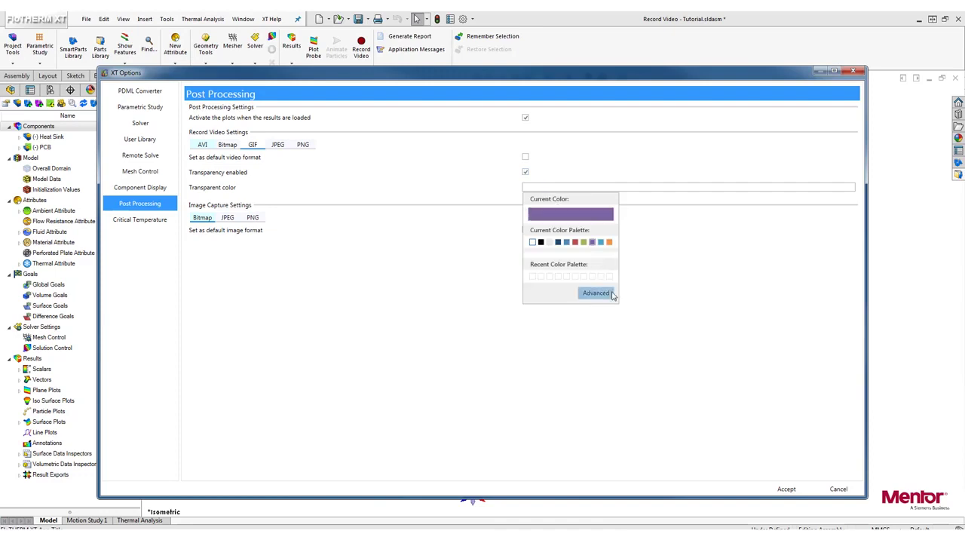
click(611, 294)
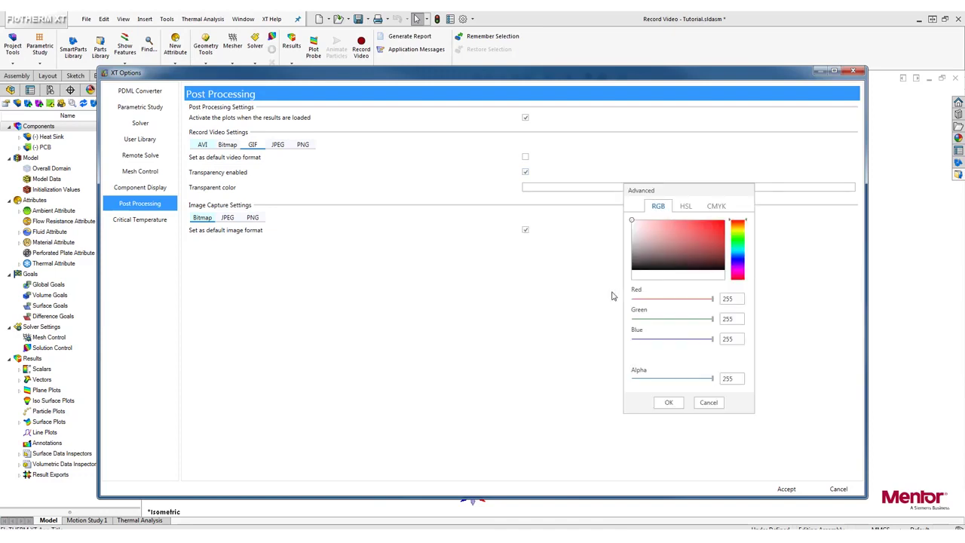
double_click(732, 299)
text(200)
key(Tab)
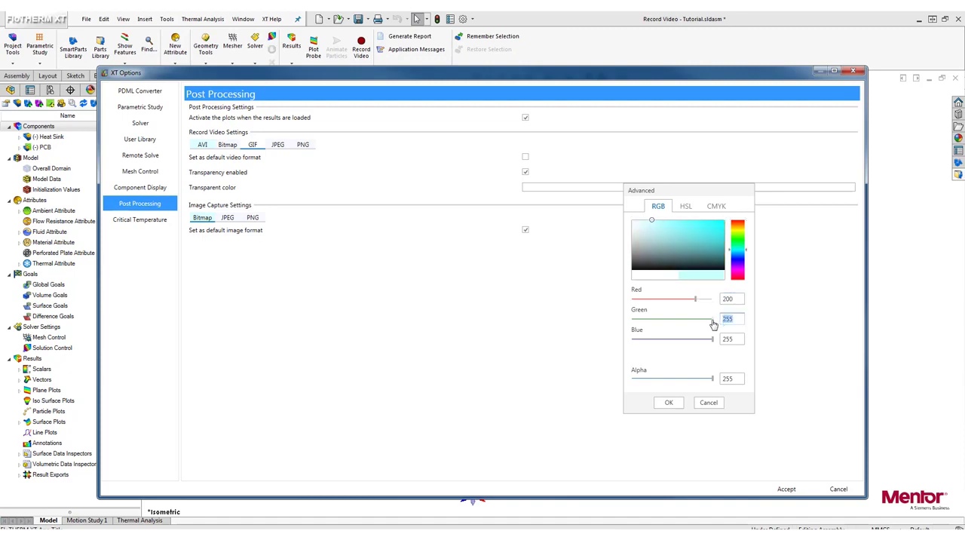
text(0)
key(Tab)
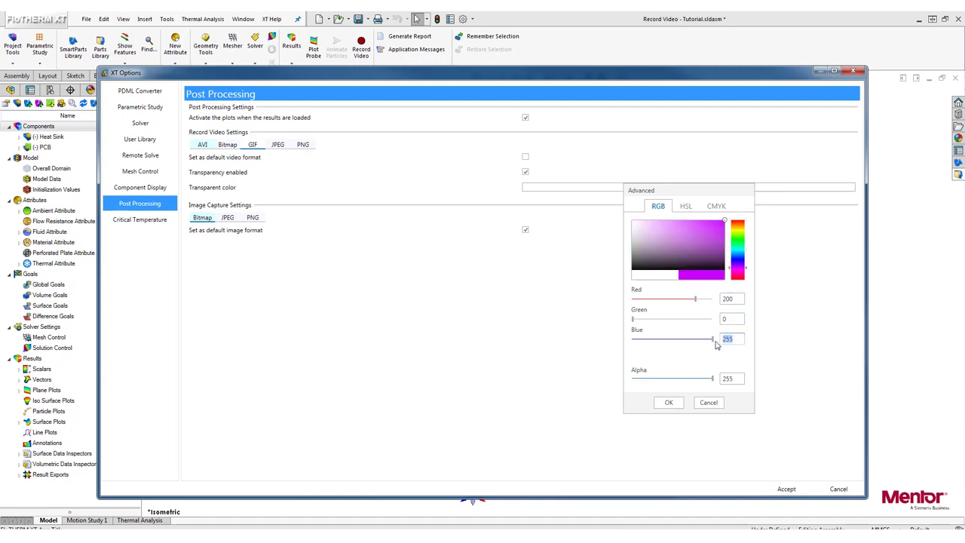
text(200)
click(681, 407)
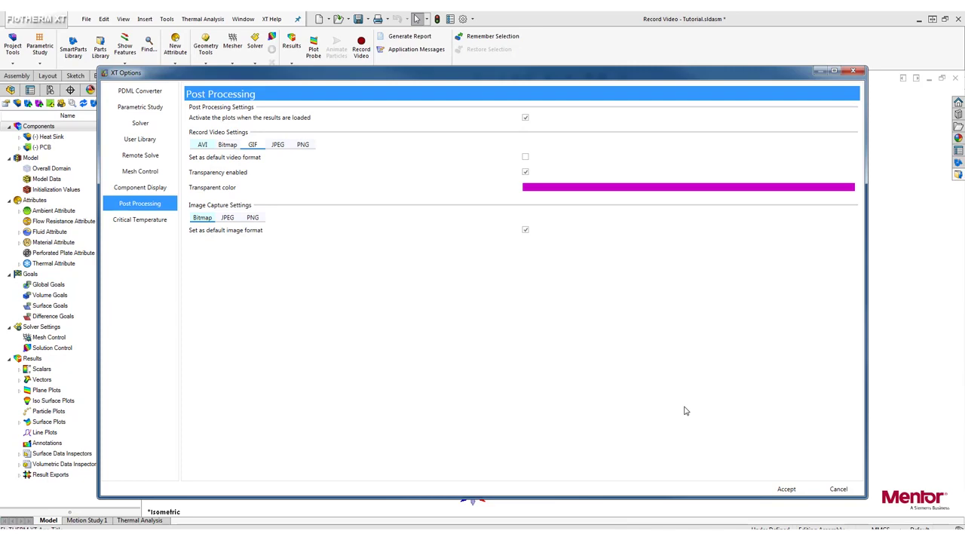
Accept the XT Options changes and go to the Colors page of Tools > Options.
click(797, 488)
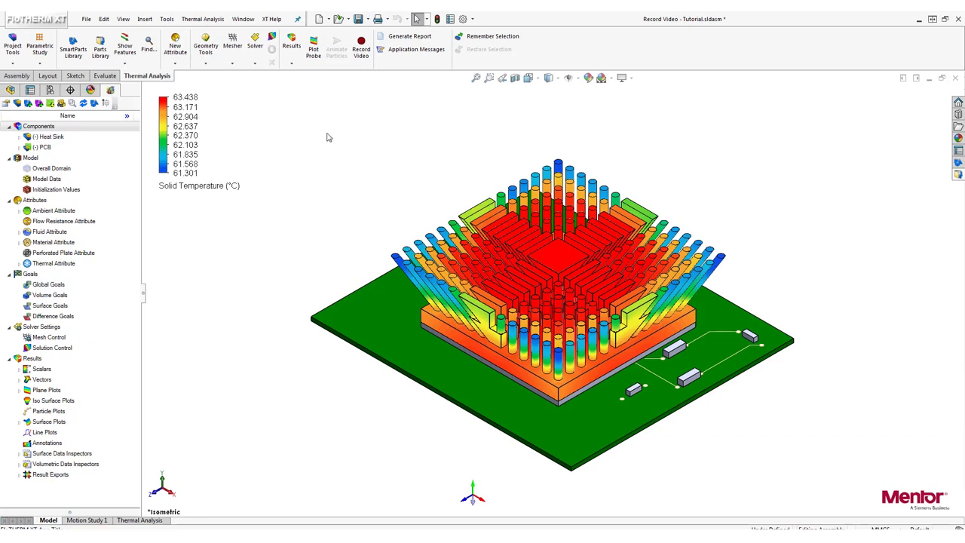
click(169, 20)
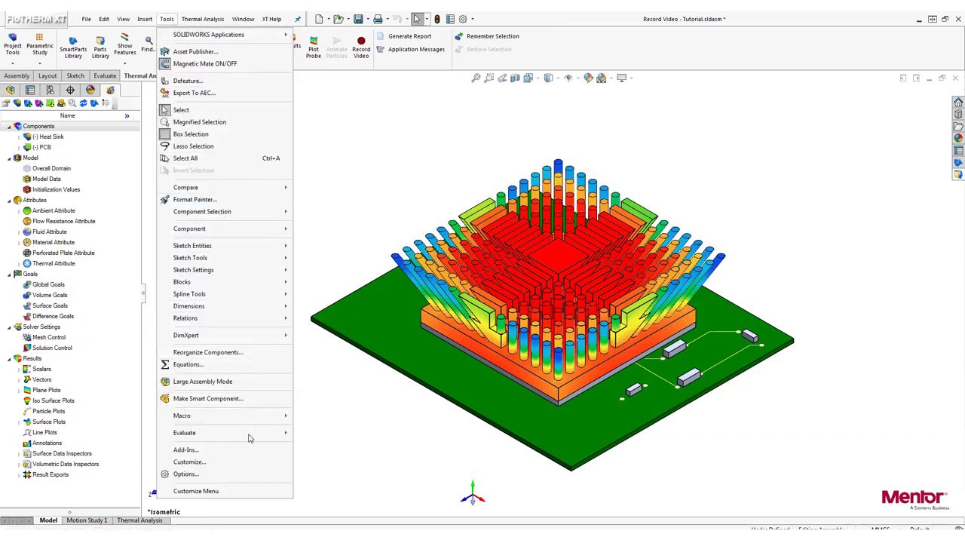
click(246, 478)
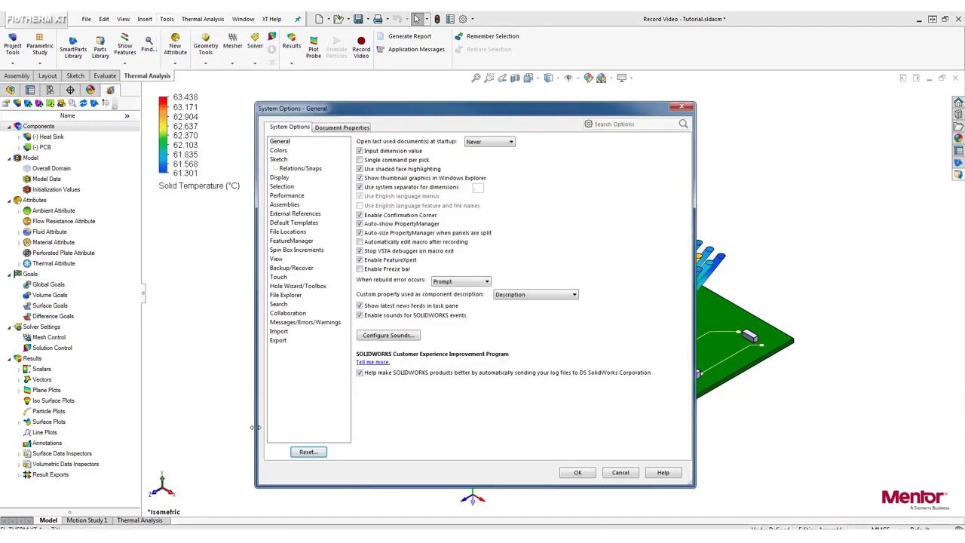
click(277, 151)
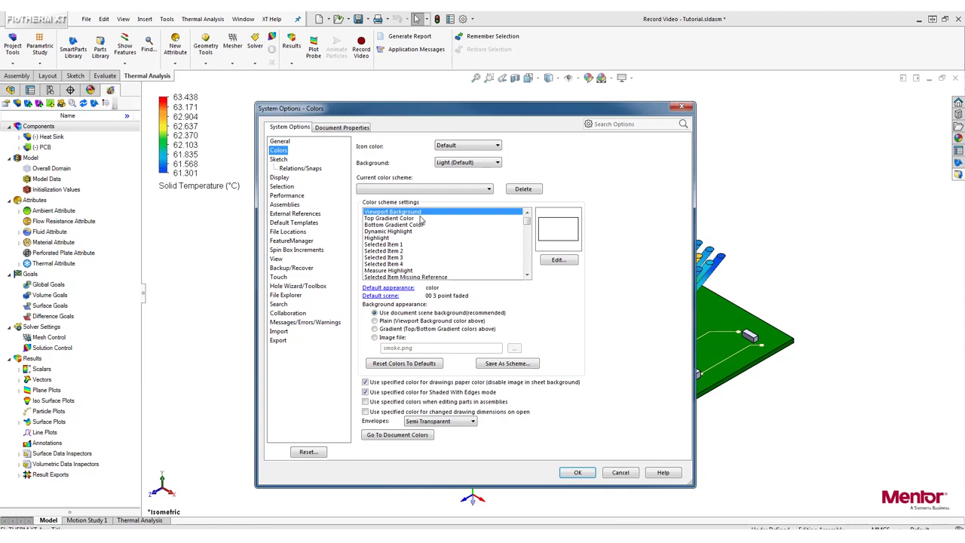
Make the viewport background a plain magenta colour, RGB 200, 0, 200.
click(562, 260)
double_click(572, 331)
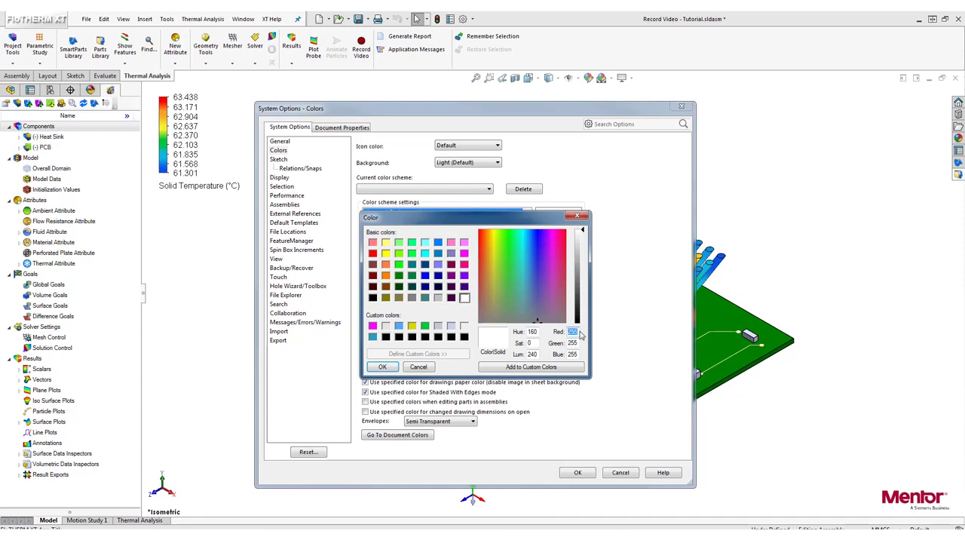
text(200)
key(Tab)
text(0)
key(Tab)
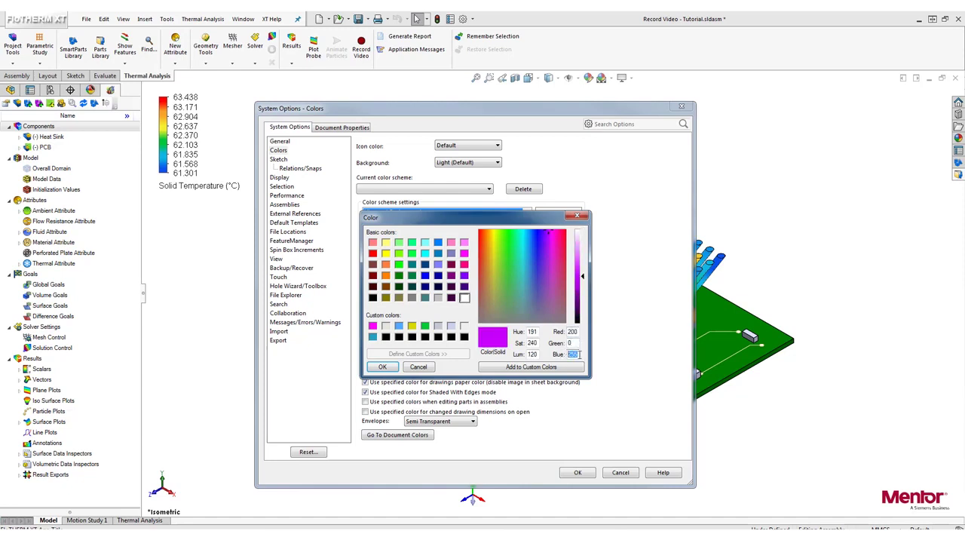
text(200)
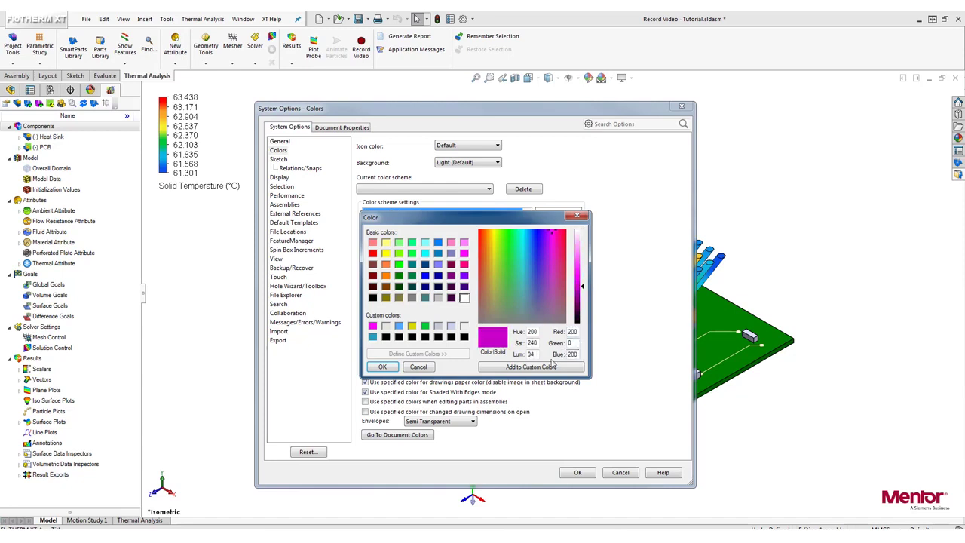
click(386, 367)
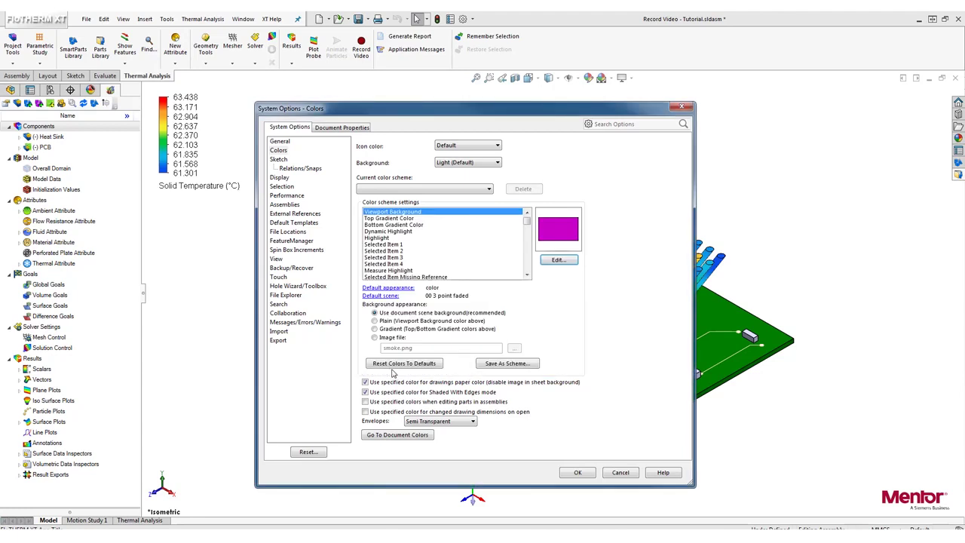
click(375, 322)
click(578, 473)
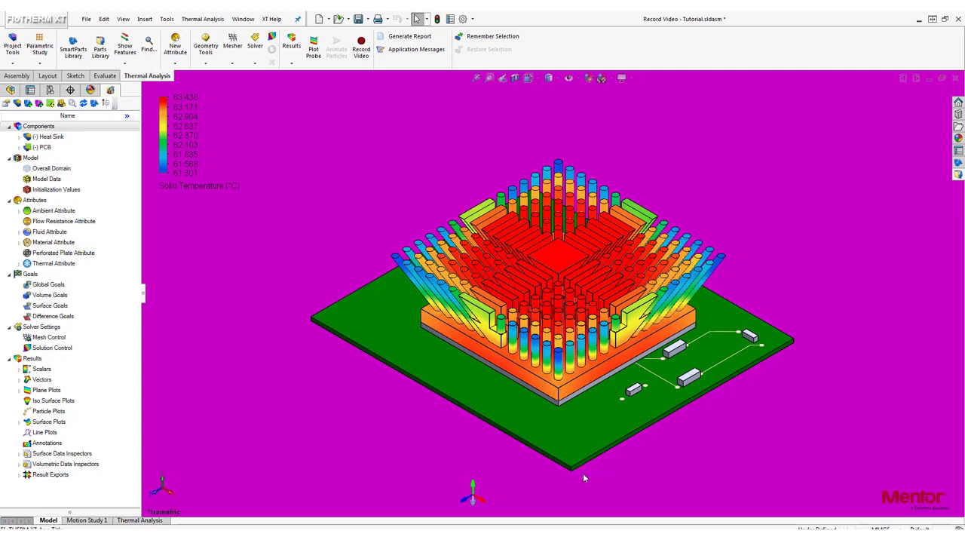
Start recording a GIF video saved to the Video folder.
click(361, 49)
double_click(359, 196)
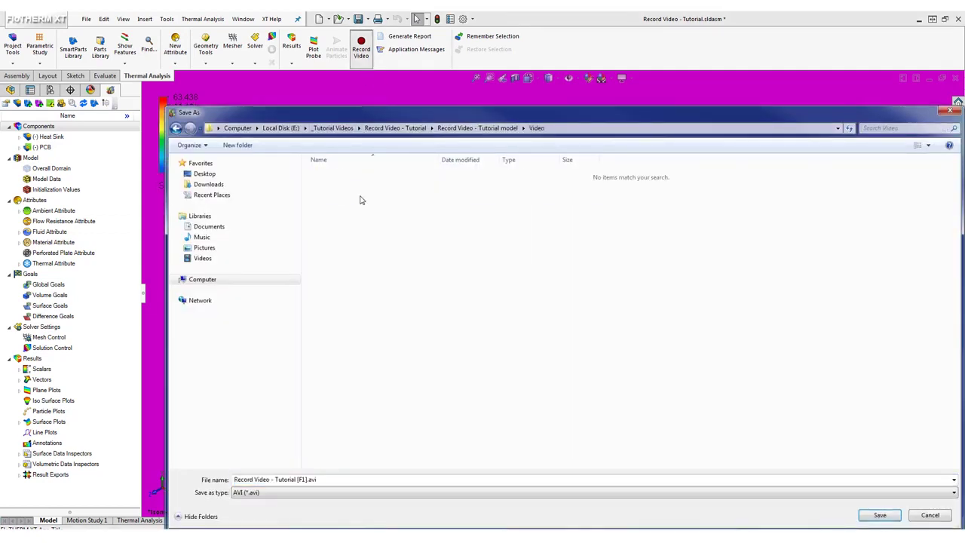
click(314, 493)
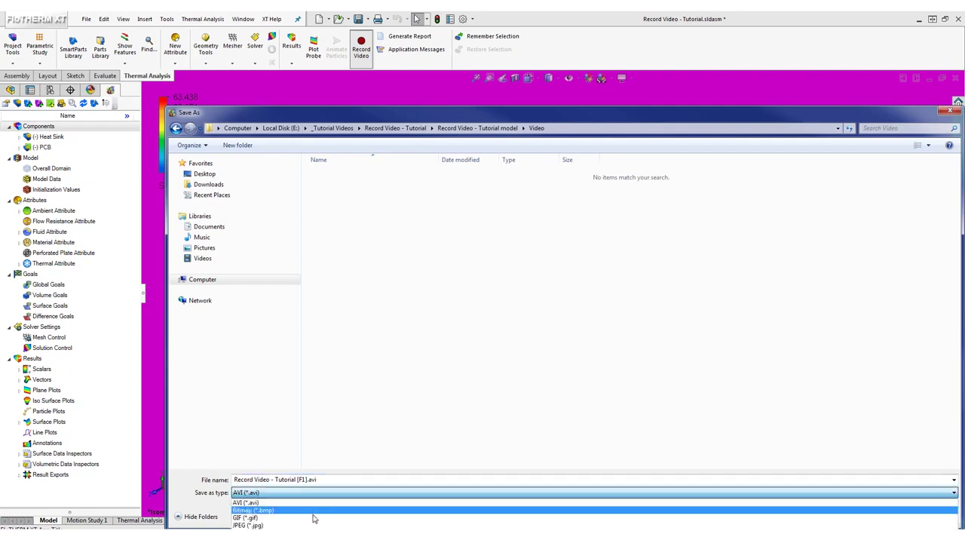
click(313, 518)
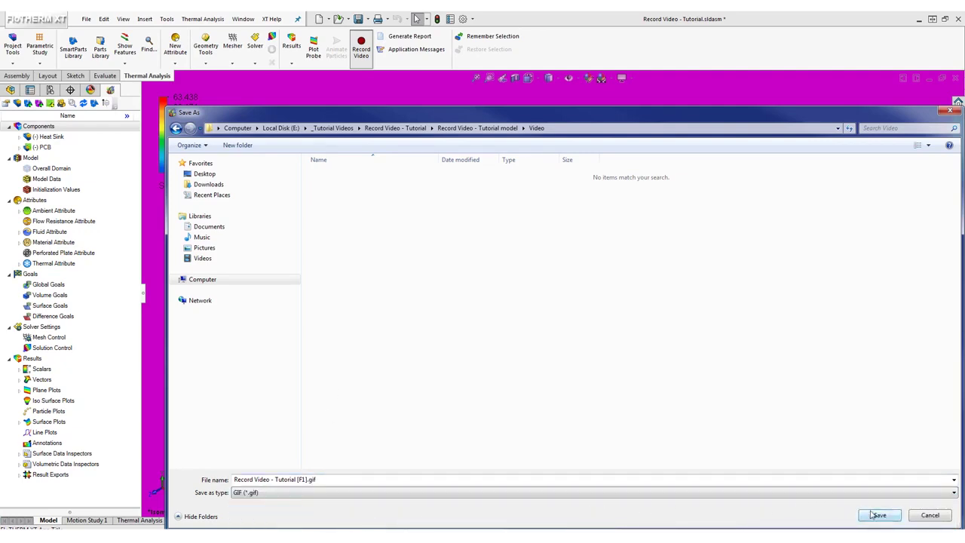
click(892, 518)
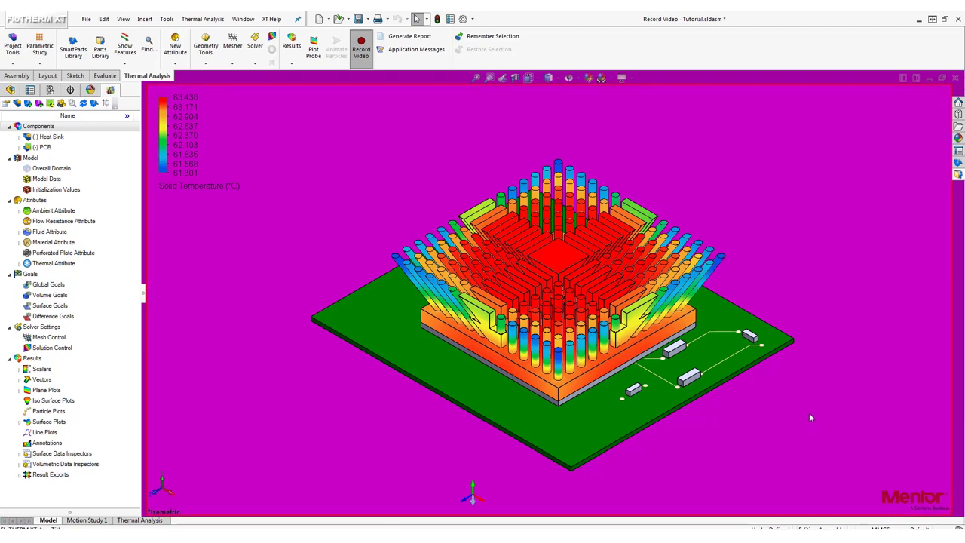
Rotate the heat-sink model toward a top-down isometric view and zoom out while recording.
middle_drag(806, 411, 479, 434)
middle_drag(431, 441, 383, 439)
scroll(383, 440, down, 4)
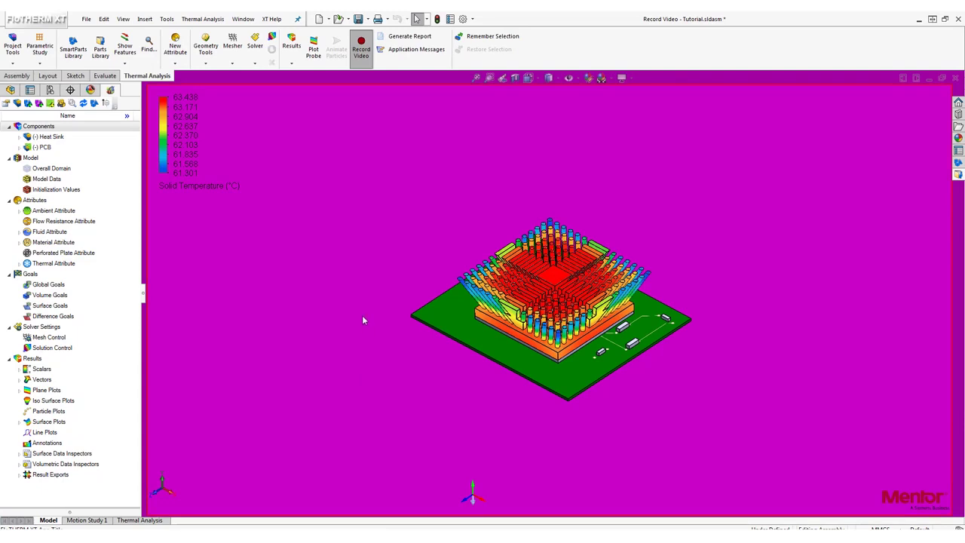
Stop the recording and open the saved GIF in Internet Explorer from Explorer.
click(363, 68)
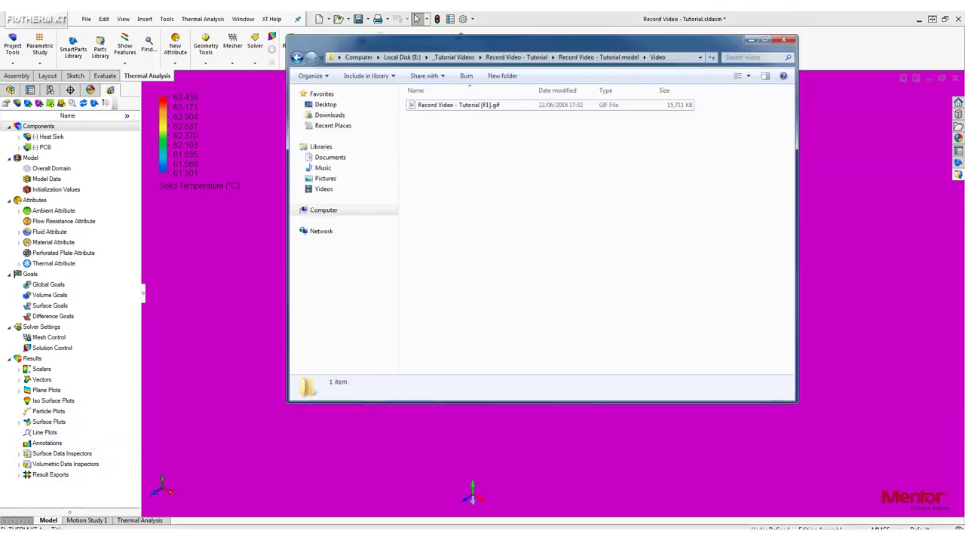
right_click(489, 108)
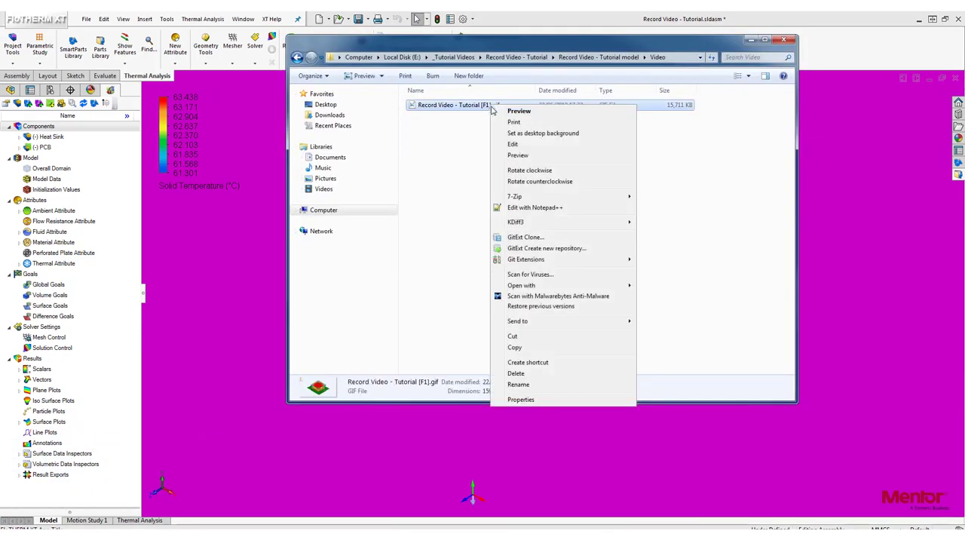
mouse_move(586, 286)
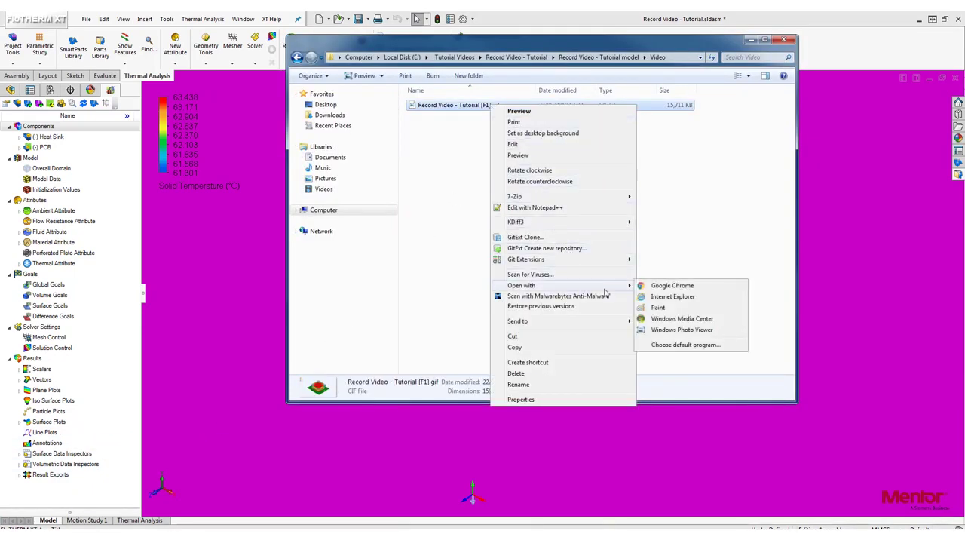
click(687, 299)
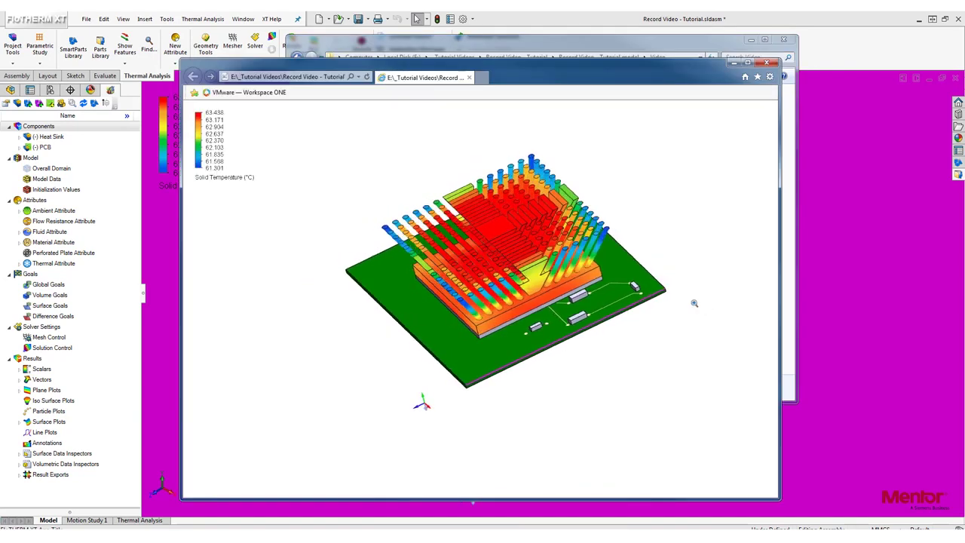